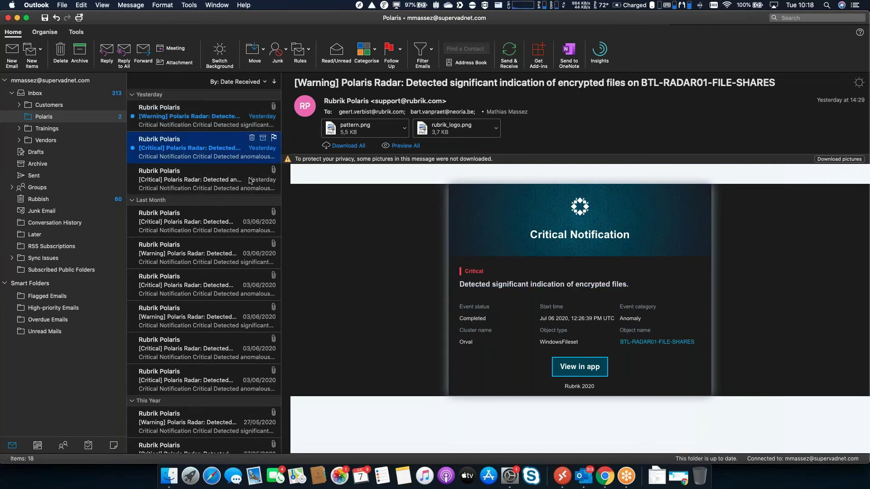
Open the critical Polaris Radar email about high levels of encryption and read its anomaly description.
click(230, 152)
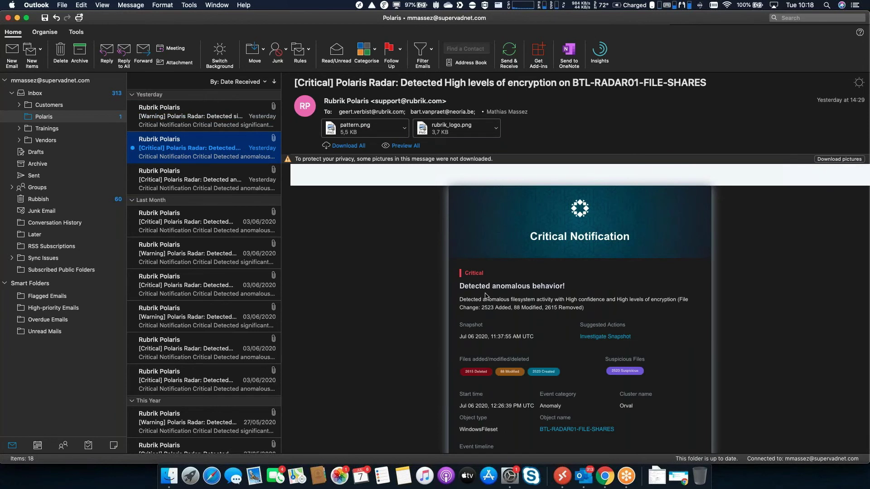
scroll(485, 296, down, 1)
drag(463, 292, 582, 295)
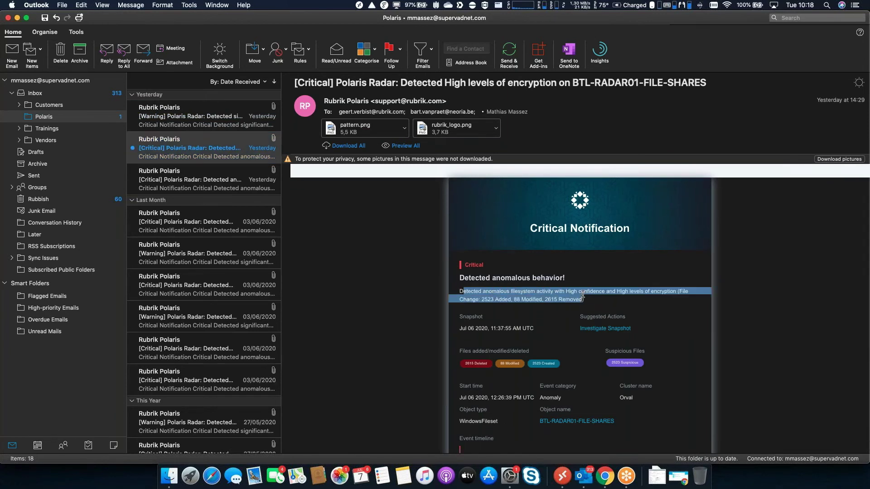
click(585, 304)
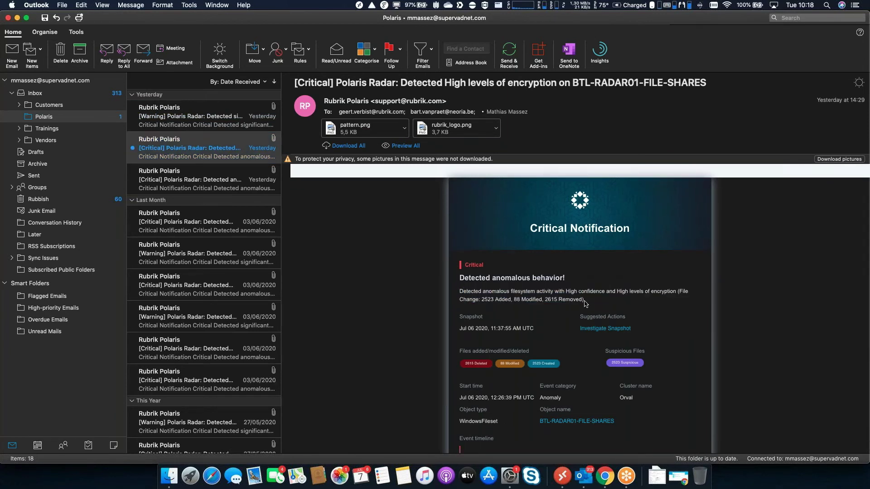
drag(599, 291, 687, 292)
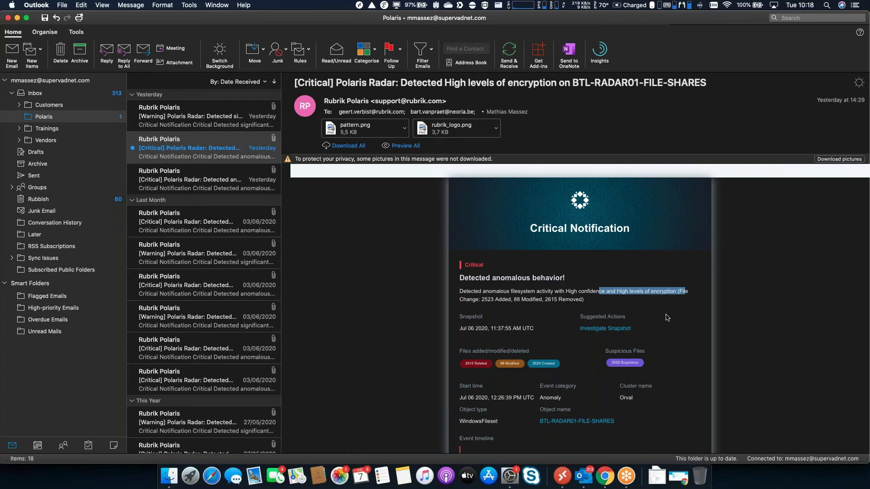
Switch to Rubrik Polaris in Chrome and expand the BTL-RADAR01-FILE-SHARES anomaly event from the last 24 hours.
click(607, 481)
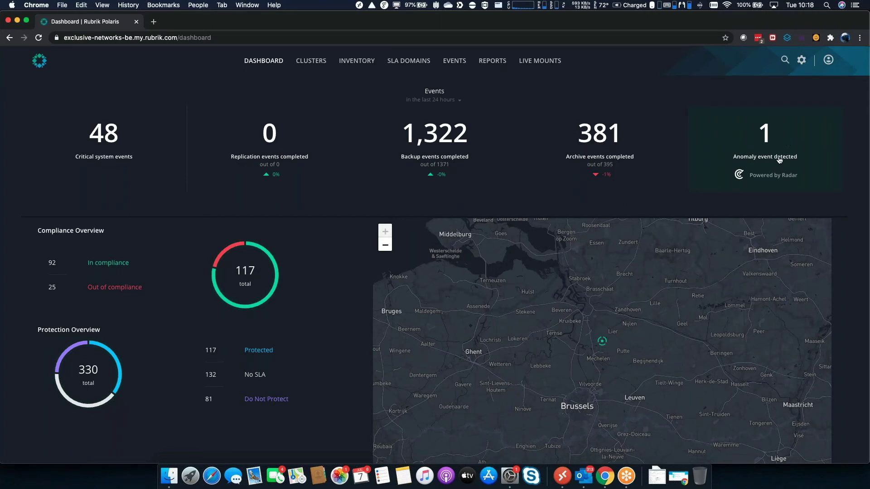
click(773, 144)
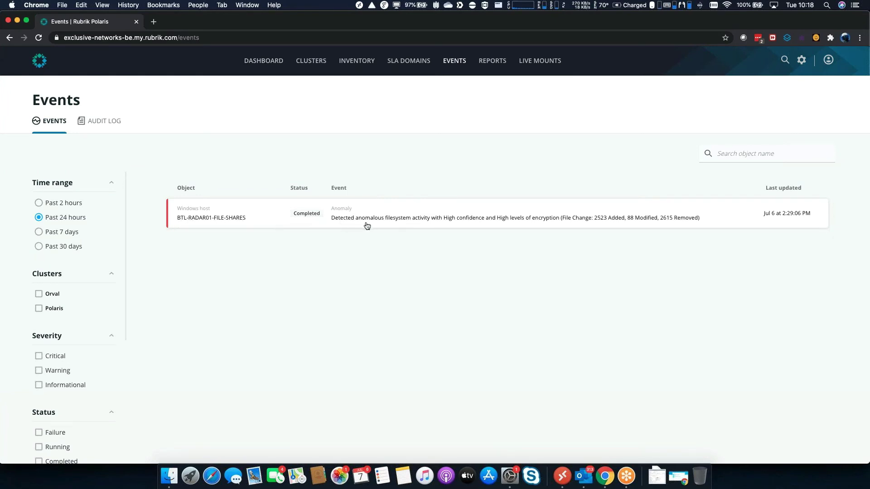
click(453, 218)
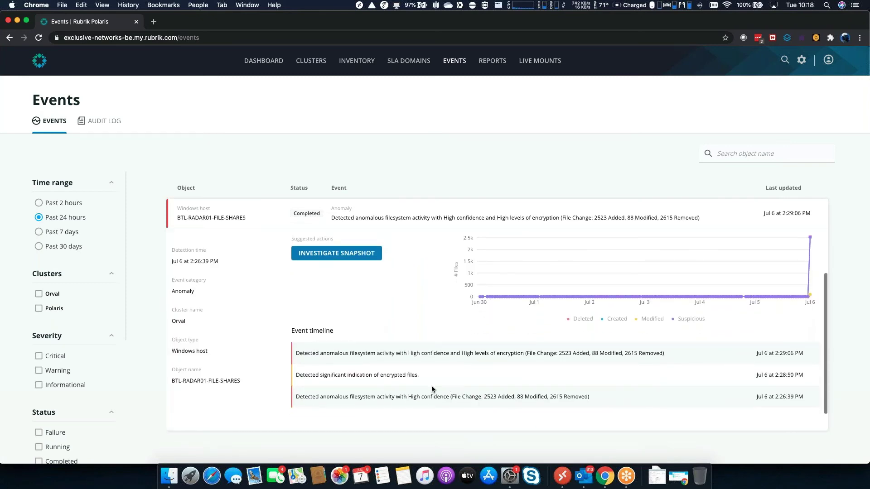
Review the three event timeline entries and the file-change chart's point for Jul 6.
drag(294, 397, 529, 401)
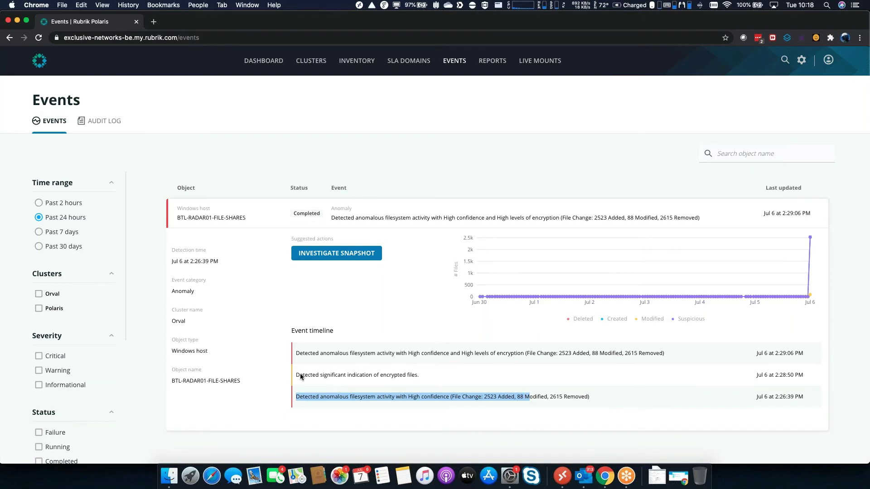
drag(300, 397, 544, 399)
drag(325, 376, 421, 379)
drag(380, 354, 544, 364)
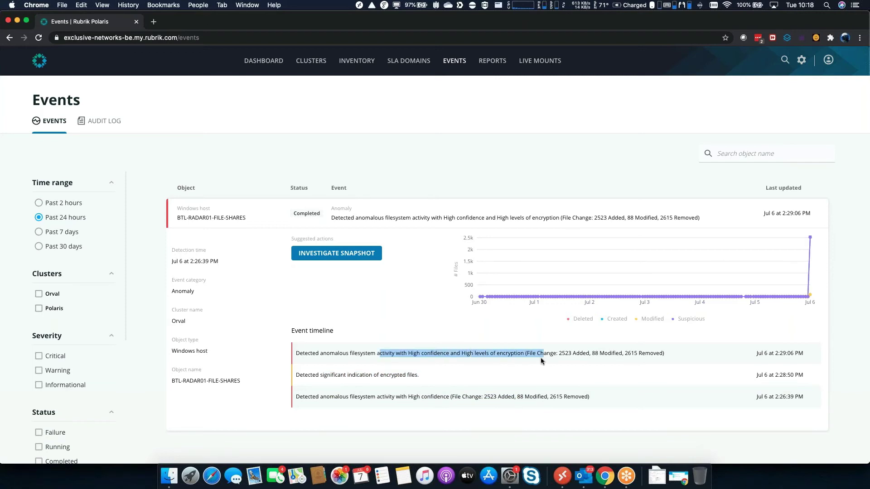
mouse_move(570, 293)
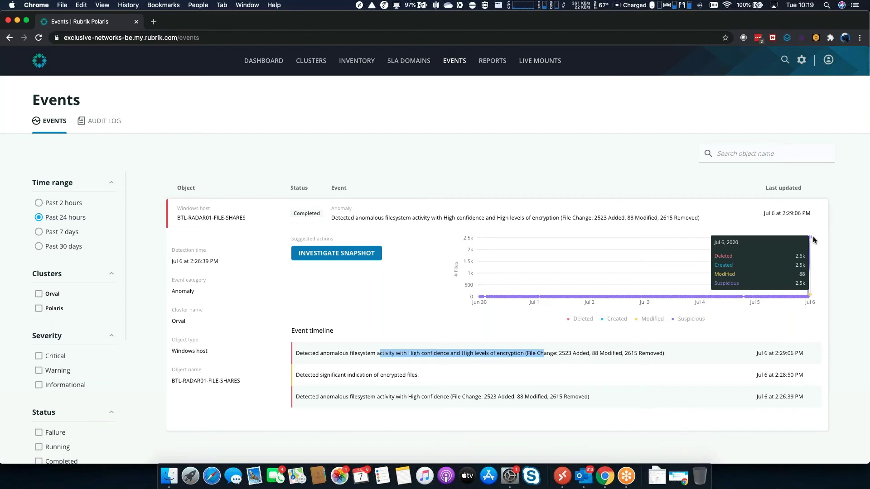
Start investigating the event's snapshot and look over the selected and previous snapshot dates.
click(343, 254)
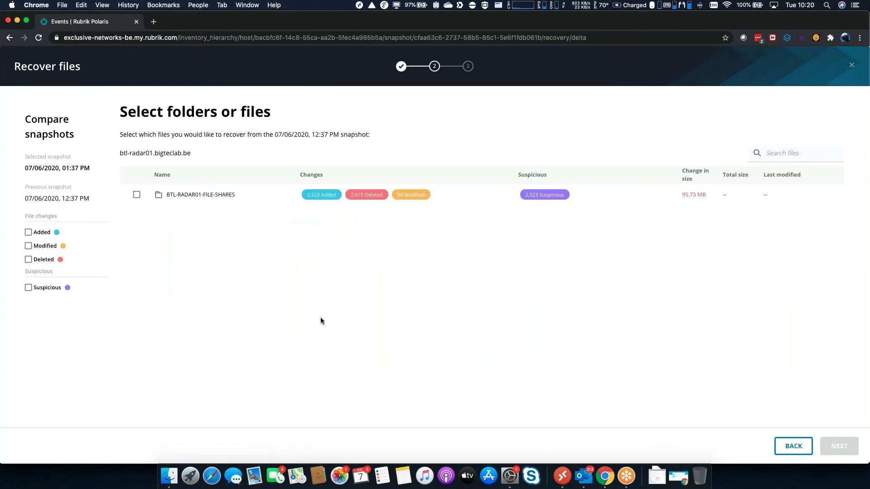
drag(187, 154, 25, 165)
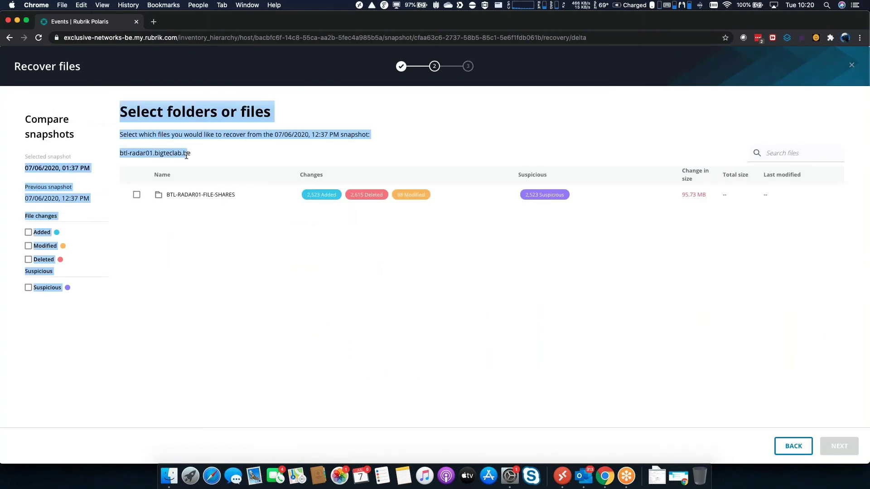
click(217, 217)
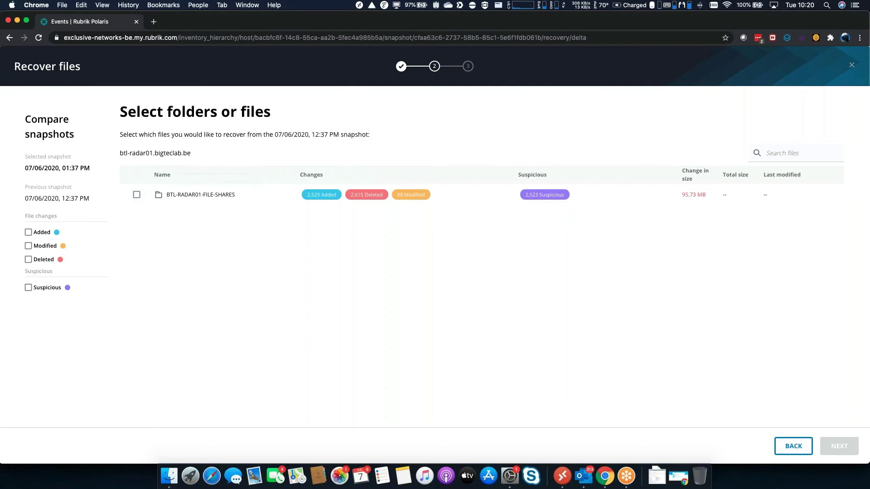
Browse the snapshot to the Engineering Department folder under E: > File Shares and compare its deleted and added encrypted files.
click(137, 196)
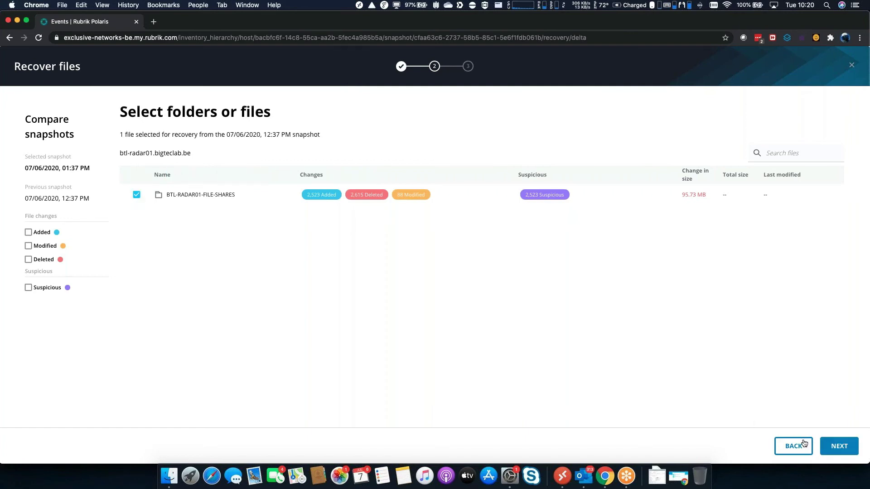
click(185, 194)
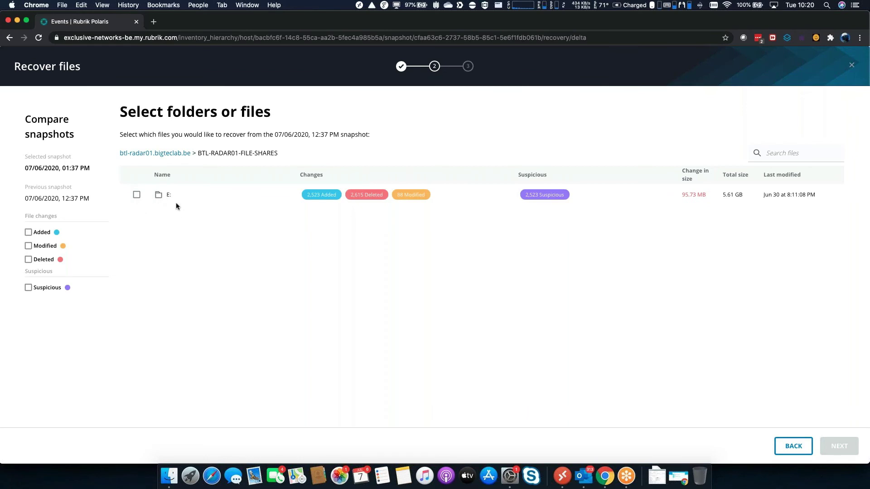
click(169, 195)
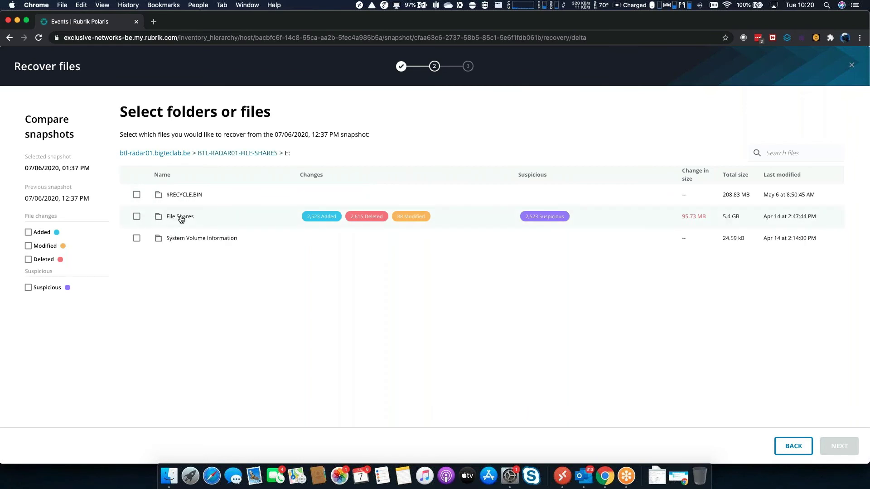
click(180, 216)
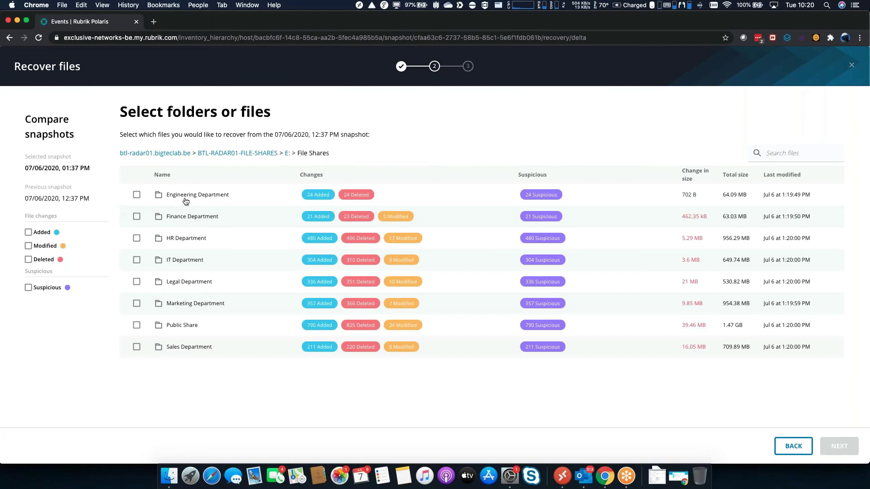
click(186, 200)
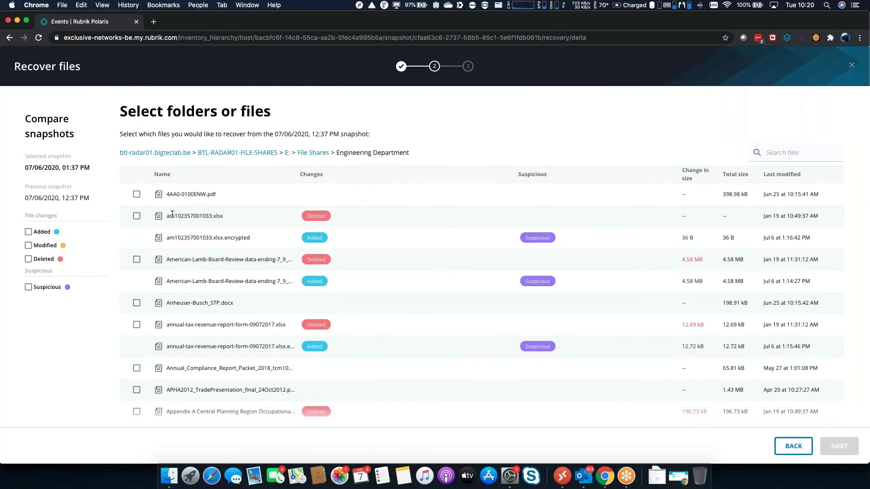
drag(151, 214, 255, 241)
Go back up to the E: drive of BTL-RADAR01-FILE-SHARES and select only its File Shares folder for recovery.
click(262, 153)
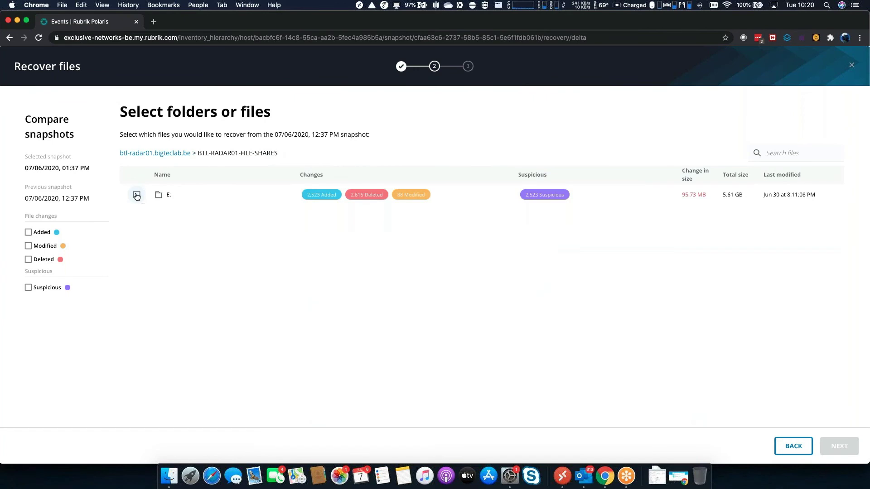
click(136, 195)
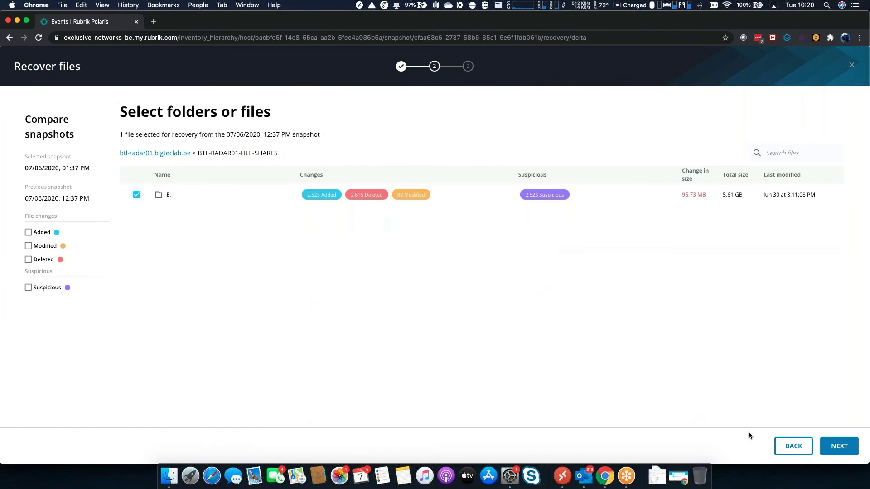
click(137, 195)
click(161, 195)
click(137, 217)
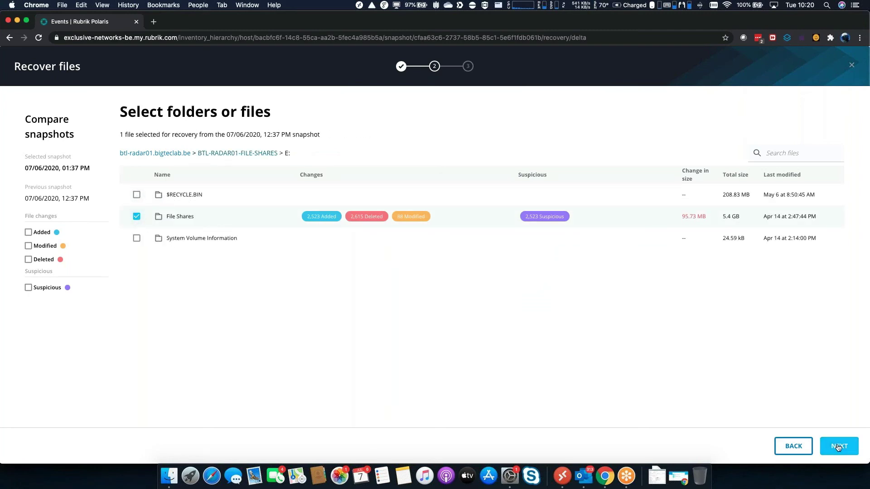
Continue to the recovery method and choose to overwrite the original files.
click(836, 445)
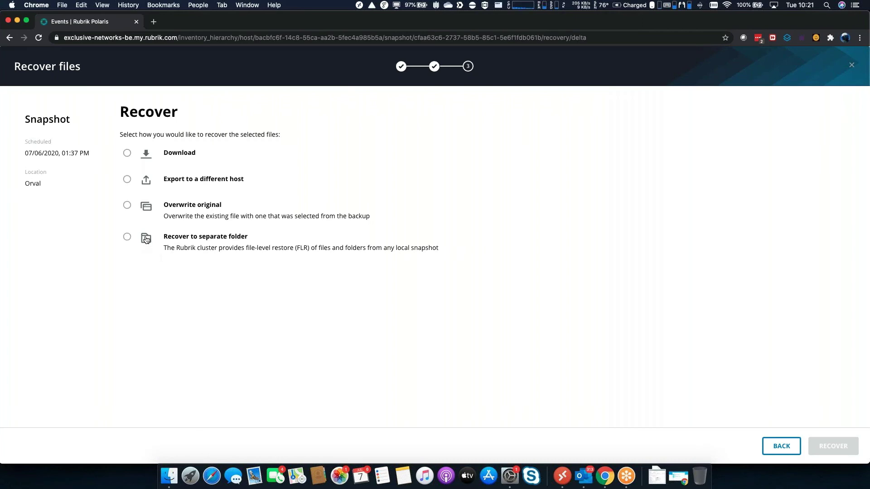
click(127, 206)
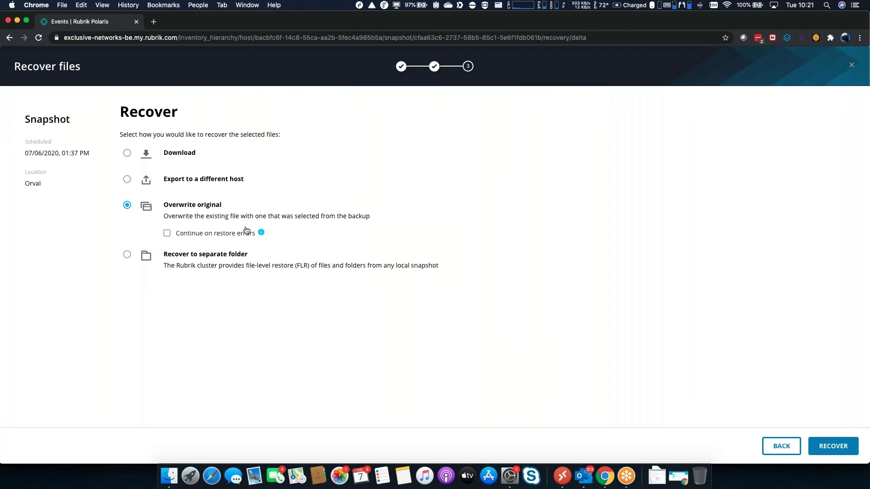
click(845, 452)
Switch to the btl-radar01 remote desktop and inspect the encrypted files in Engineering Department under File Shares on drive E:.
key(ctrl+Right)
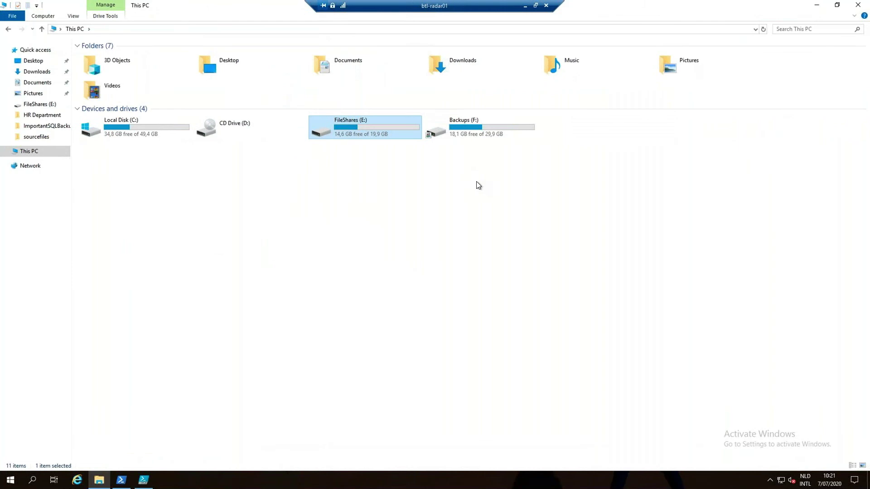
click(355, 195)
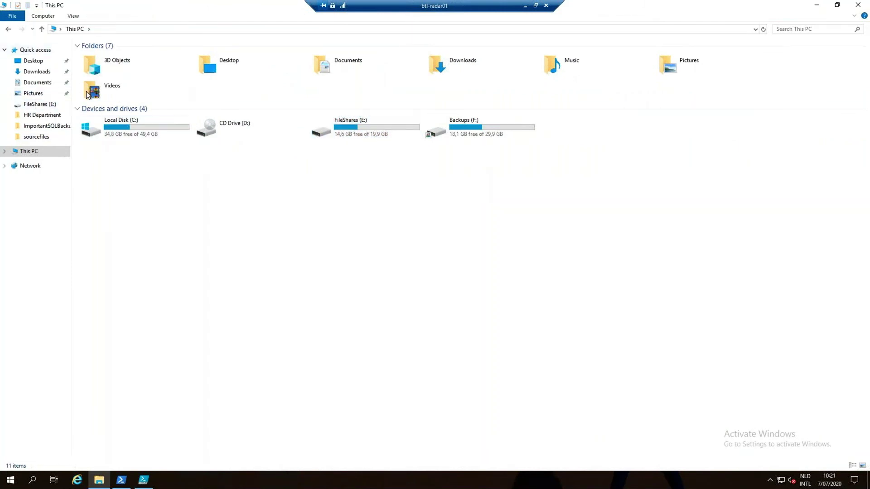
double_click(366, 130)
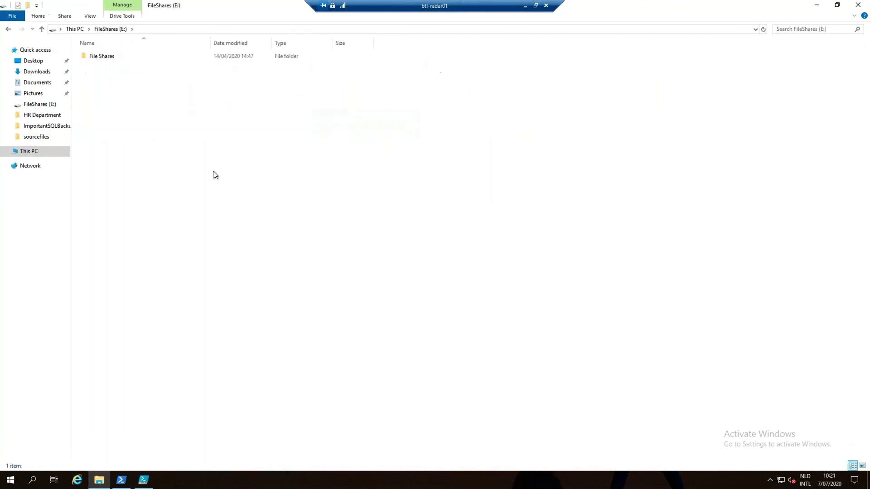
double_click(108, 56)
double_click(132, 56)
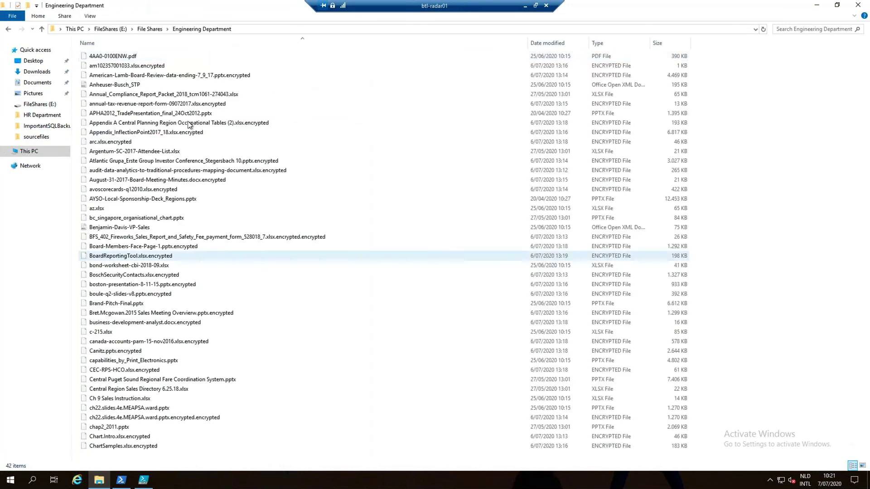
click(148, 66)
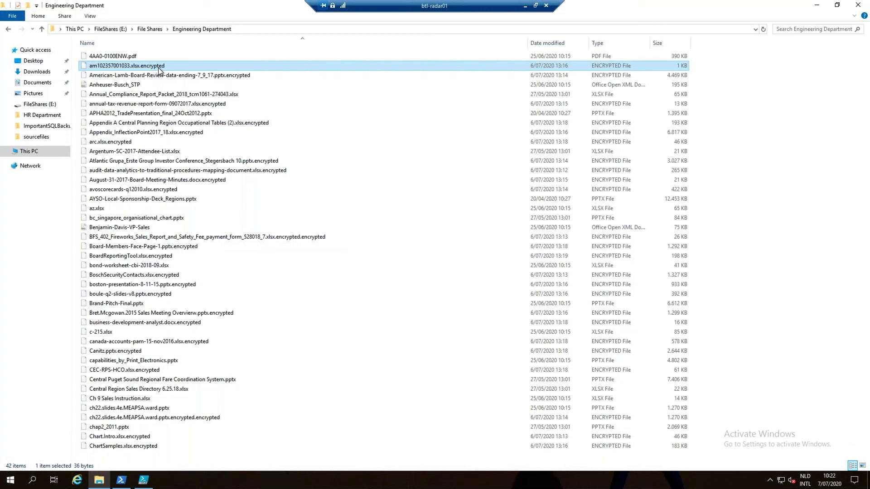
Open the FinancialDatabaseBackups folder inside ImportantSQLBackups on the Backups (F:) drive.
click(117, 28)
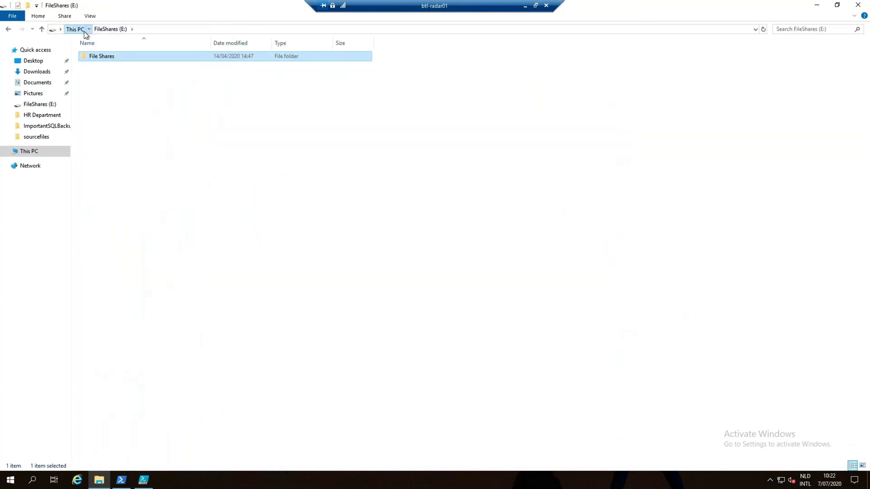
click(83, 29)
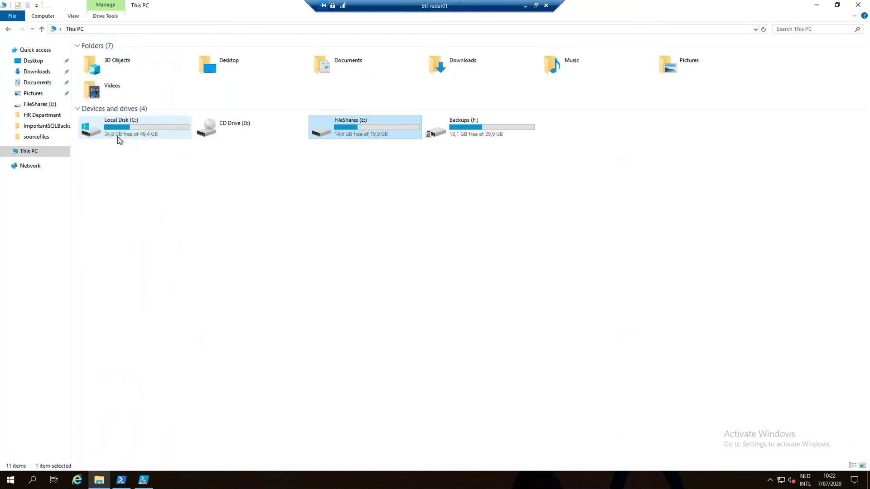
click(492, 137)
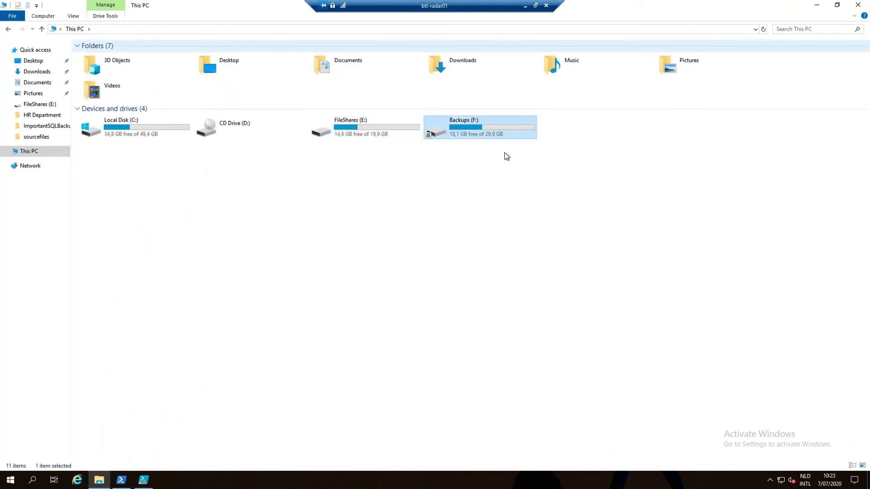
double_click(500, 129)
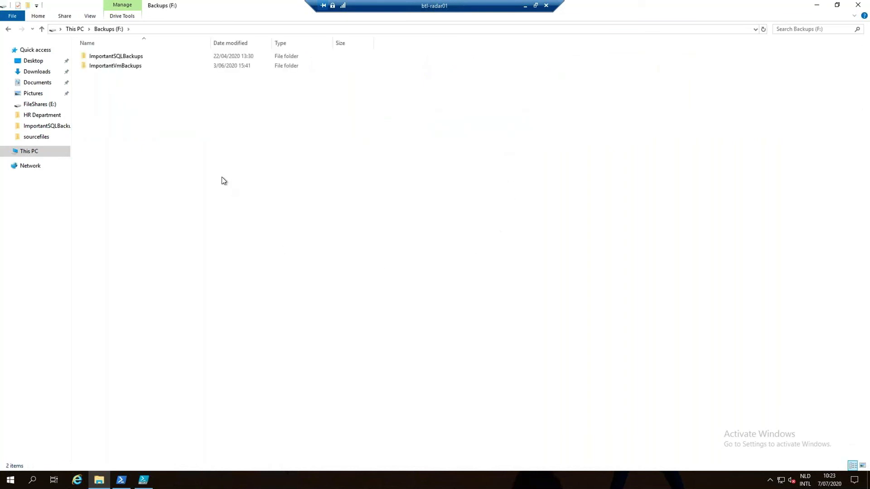
double_click(126, 57)
click(137, 56)
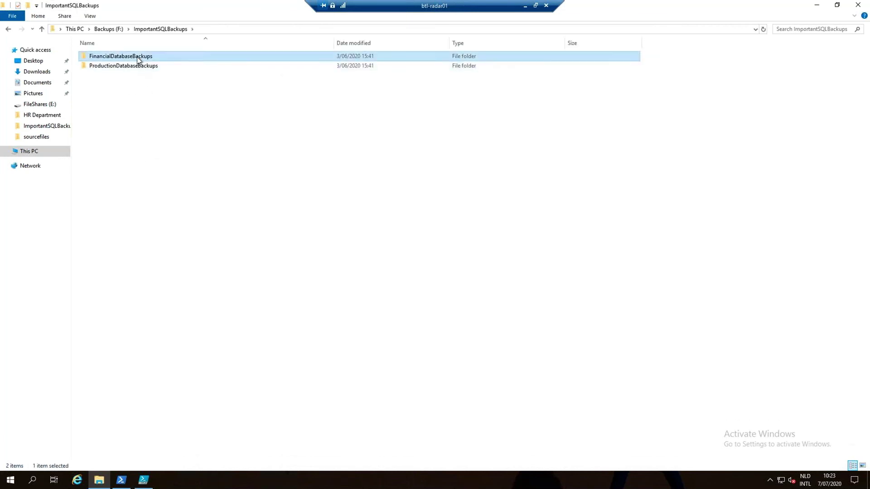
double_click(137, 56)
Widen the Name column to examine the financial database backup file names, and return to the Polaris recovery page.
drag(210, 41, 379, 43)
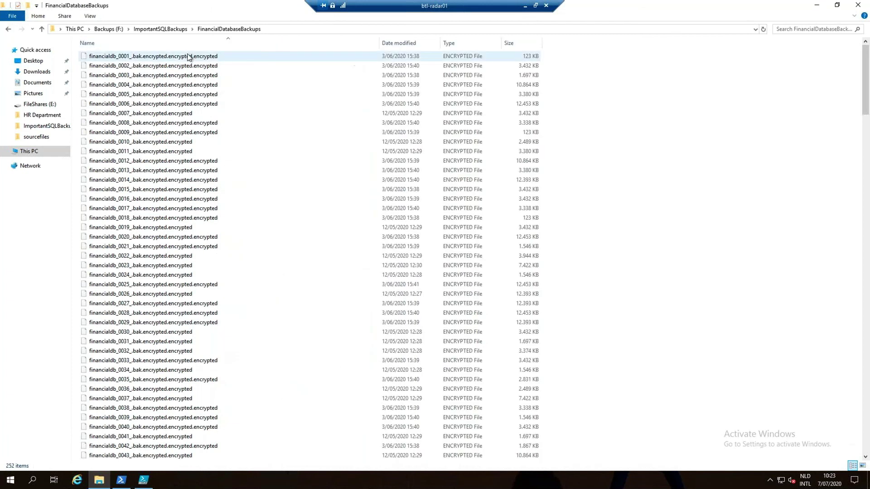
click(183, 113)
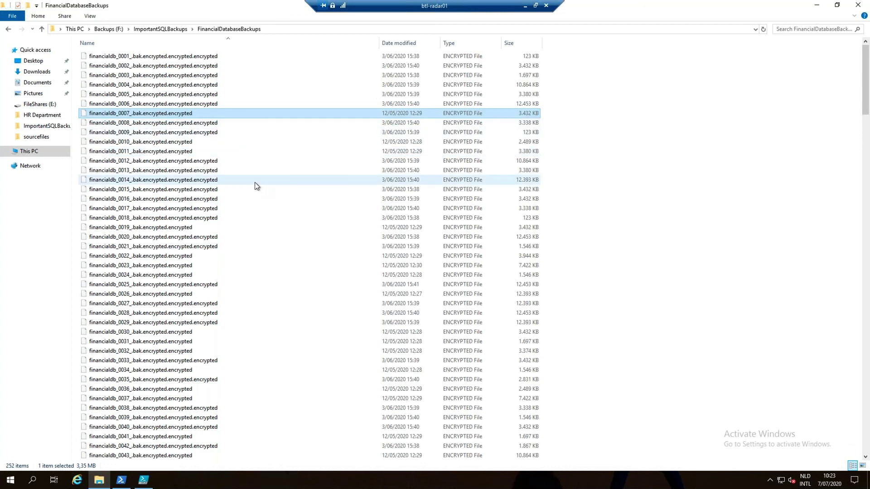
key(ctrl+Left)
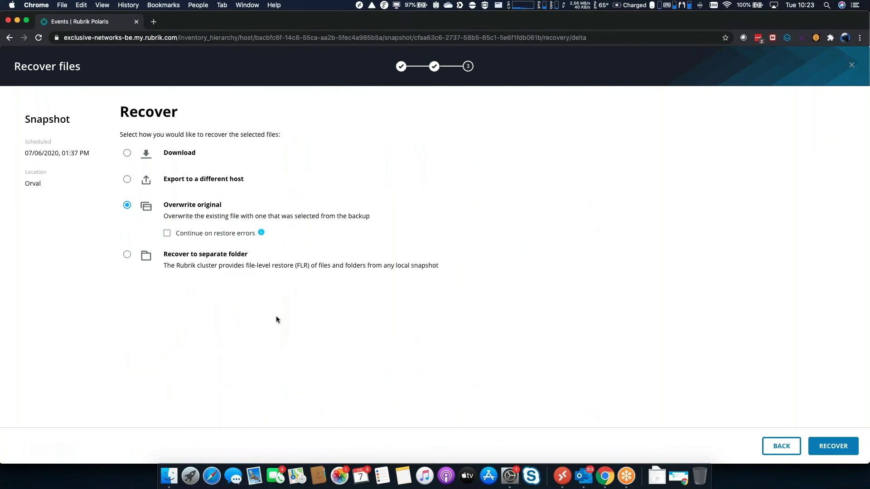